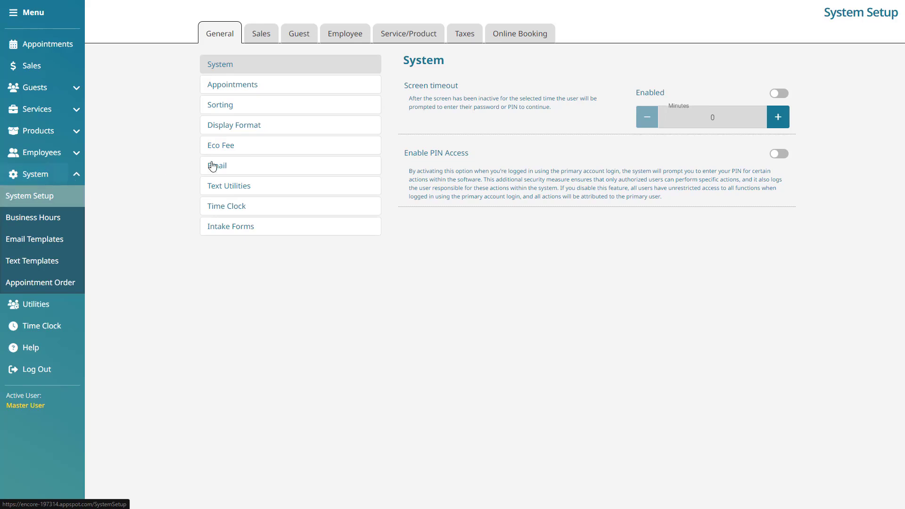
Step: Set the foreign exchange rate on purchase orders to 1.2 in the Purchase Order Options
click(440, 42)
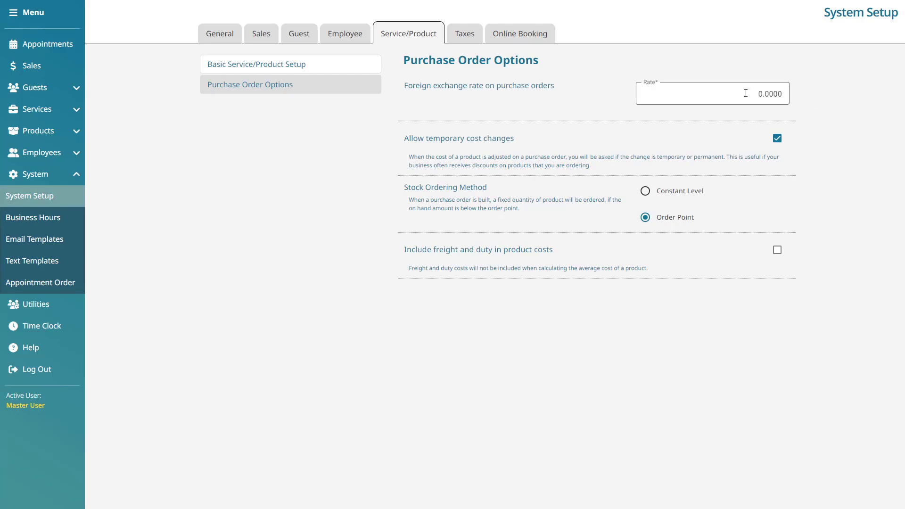
drag(747, 94, 852, 109)
text(1.2)
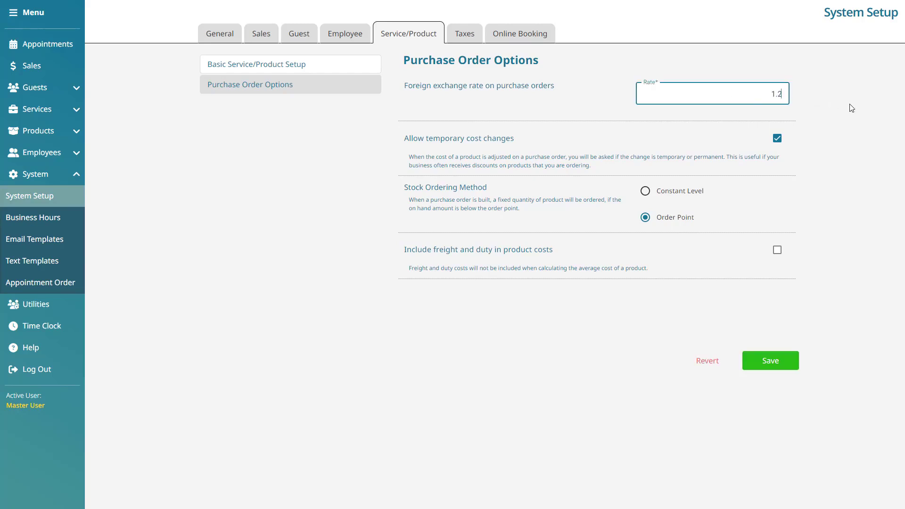
click(852, 108)
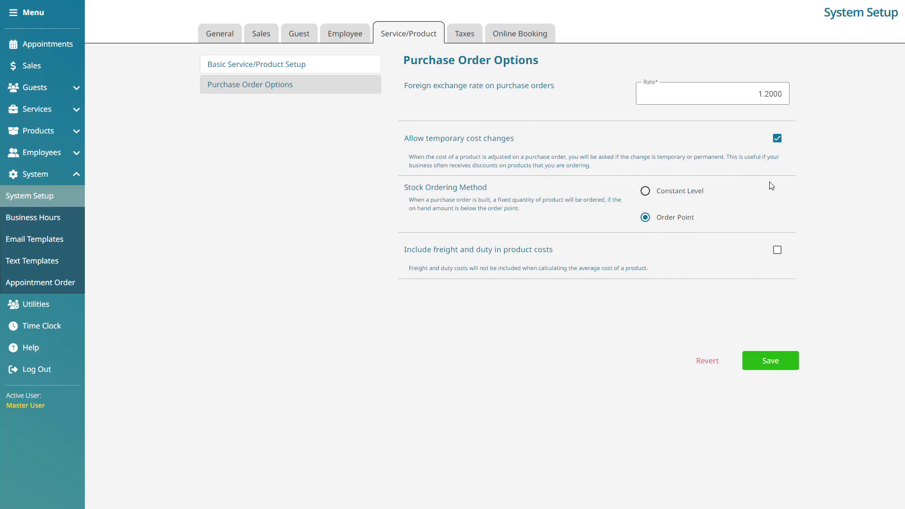
Step: Set the stock ordering method to Order Point and include freight and duty in product costs
click(646, 194)
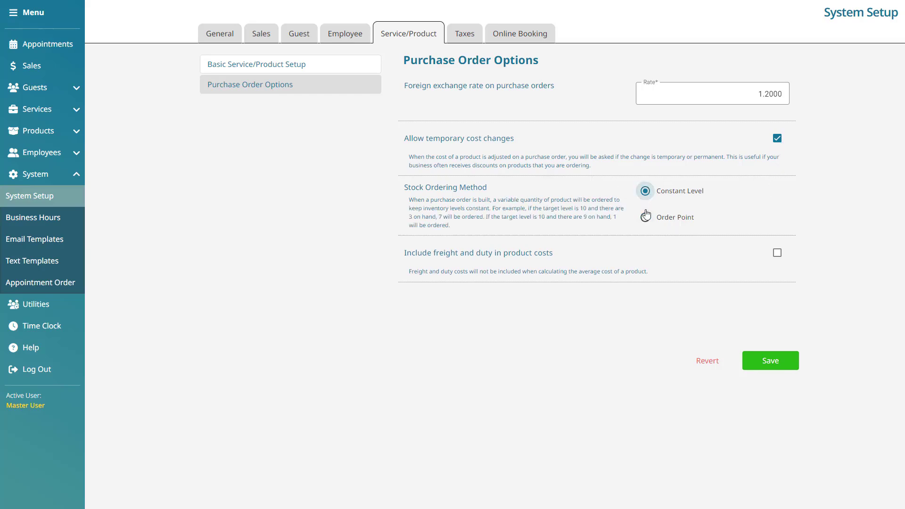
click(646, 218)
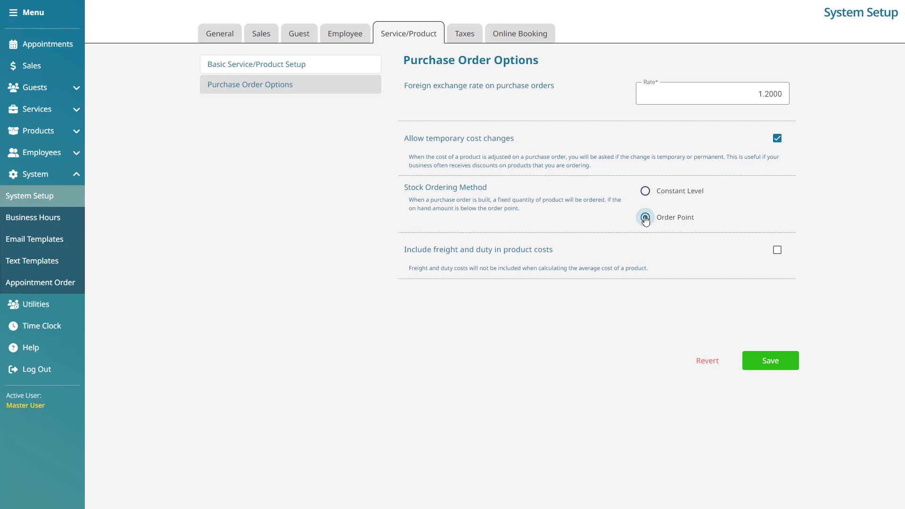
click(646, 191)
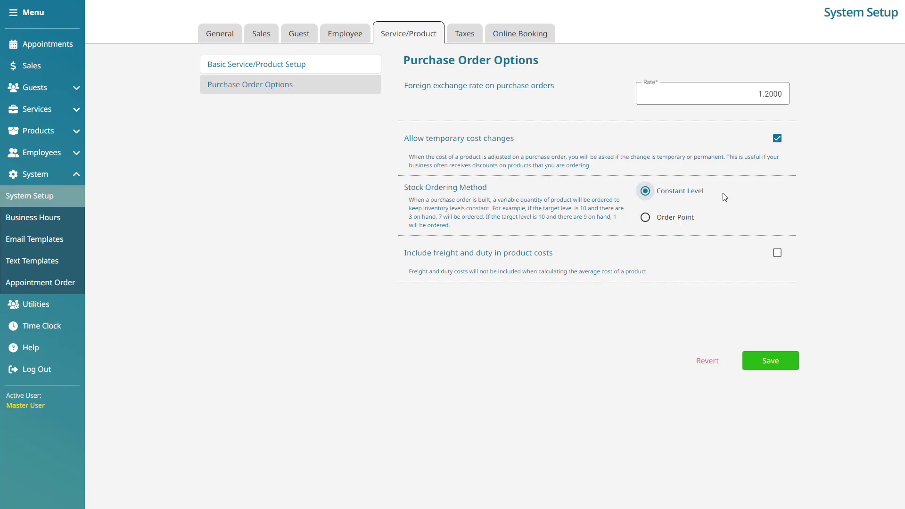
click(680, 217)
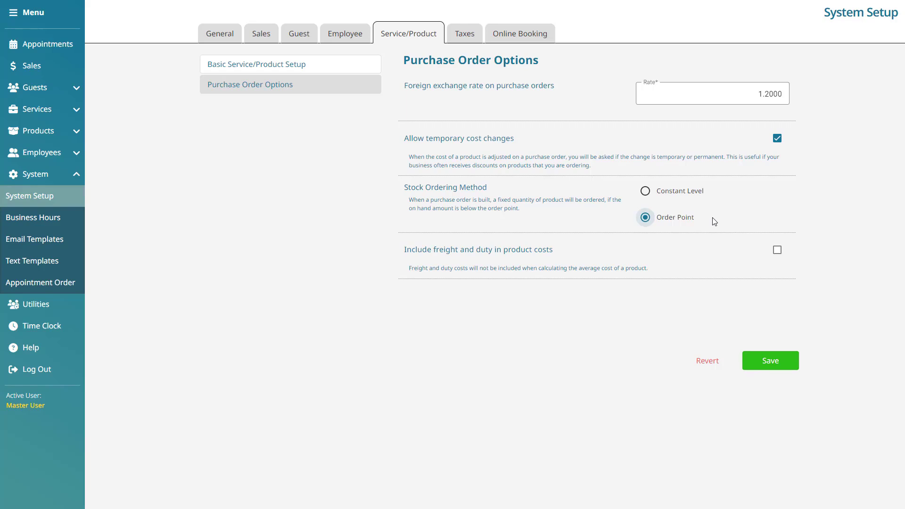
click(778, 250)
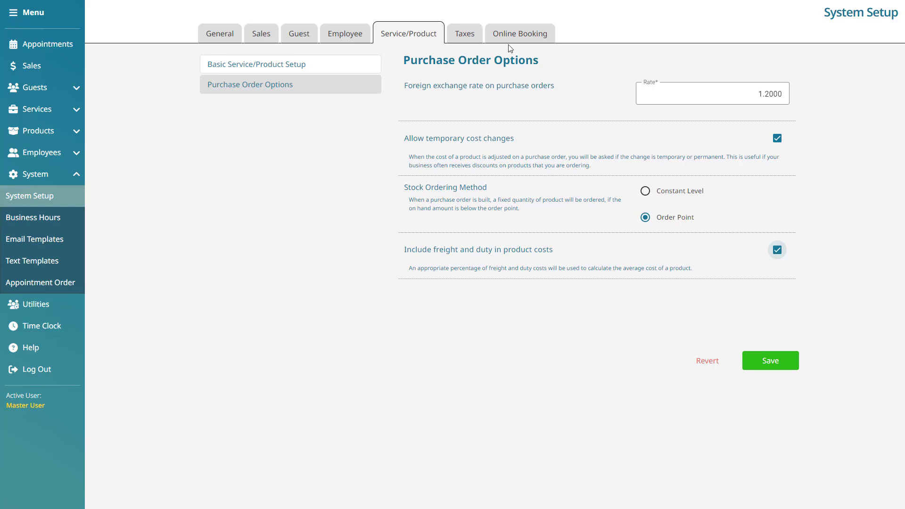
Step: Leave paying taxes on all purchased products disabled in the tax preferences and save the system setup
click(477, 33)
click(370, 91)
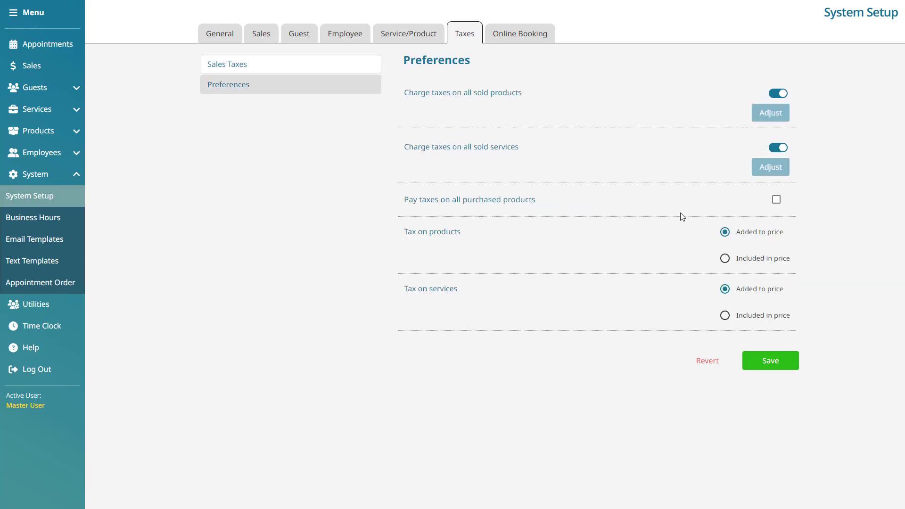
click(776, 200)
click(778, 201)
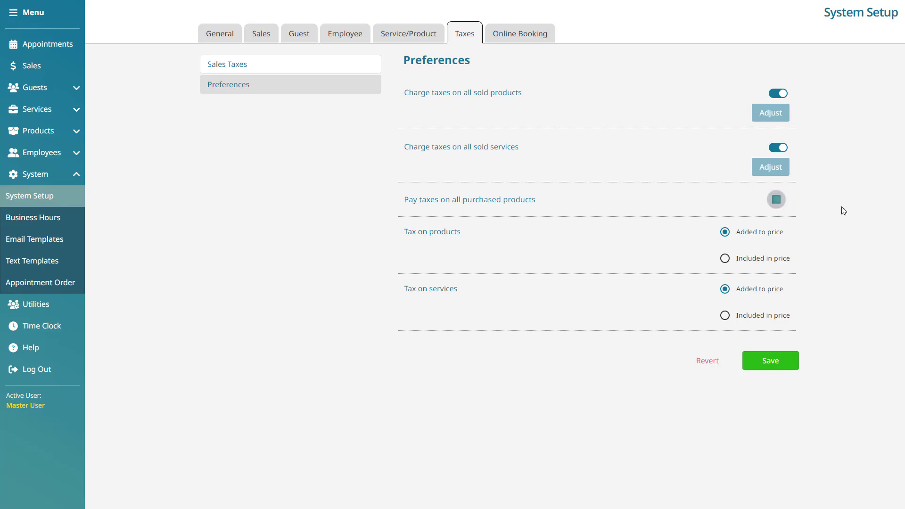
click(796, 367)
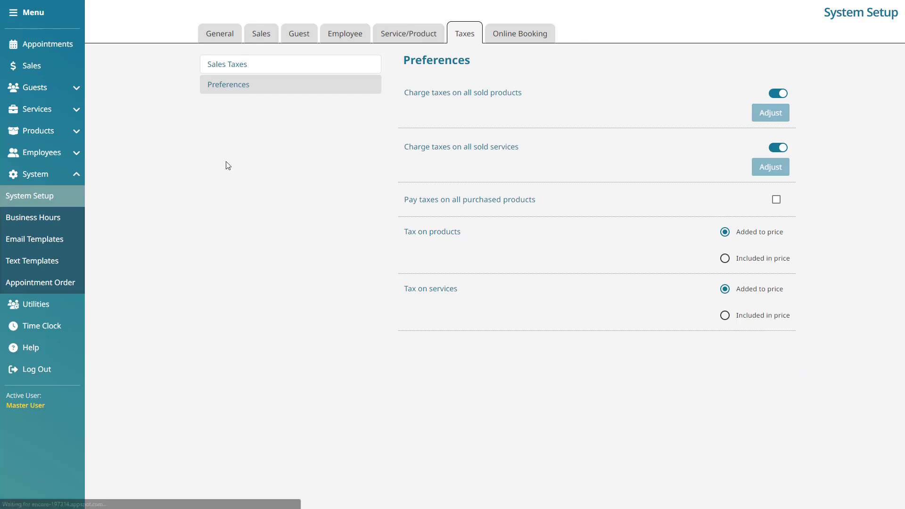
Step: Open the ordering info of the product Aveda Dry Remedy Oil and assign Aveda as its vendor
click(58, 128)
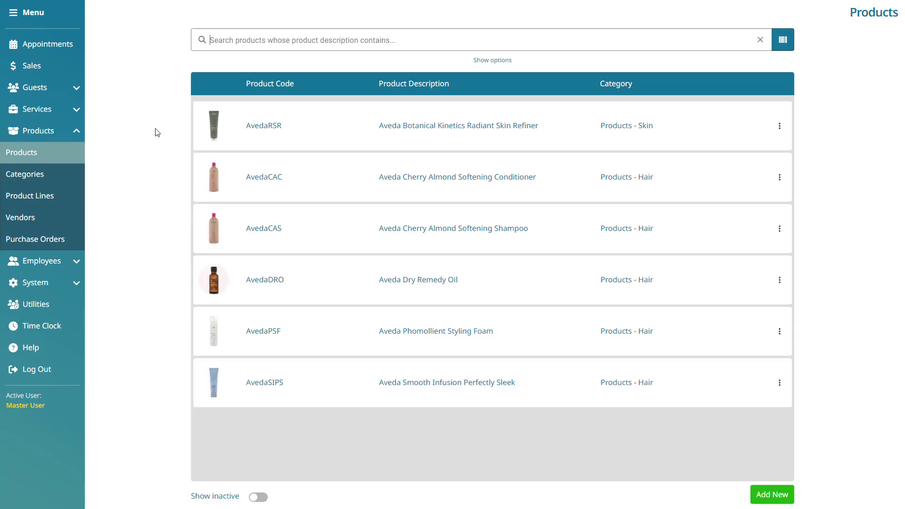
click(322, 275)
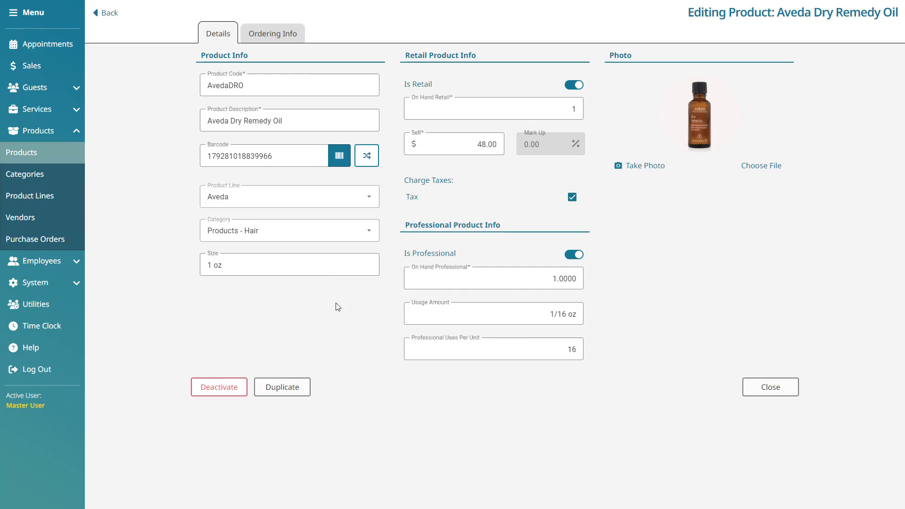
click(299, 35)
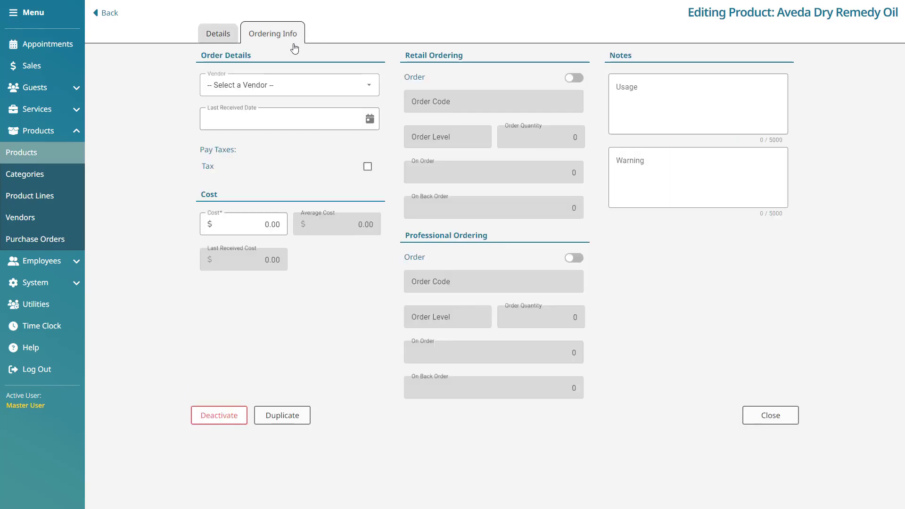
click(362, 90)
click(303, 121)
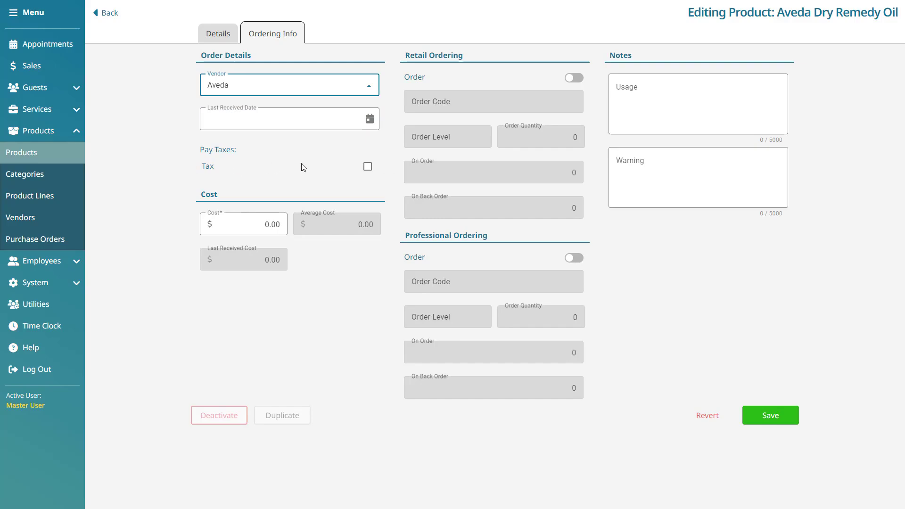
Step: Leave purchase tax off for the product and set its cost to 24.00
click(369, 168)
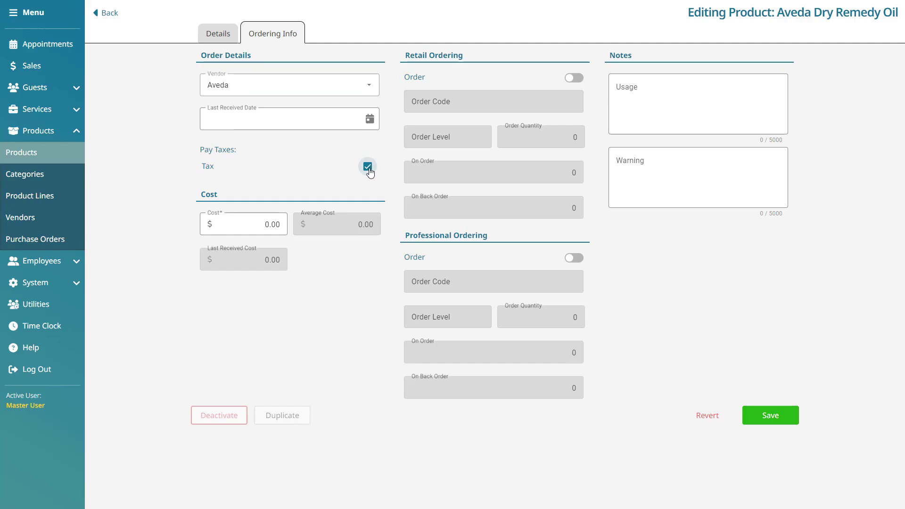
click(368, 167)
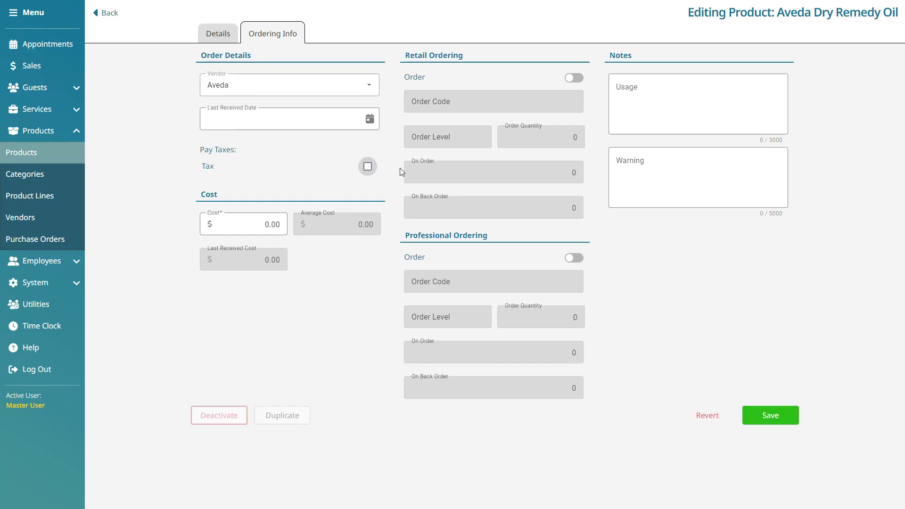
click(271, 215)
text(24)
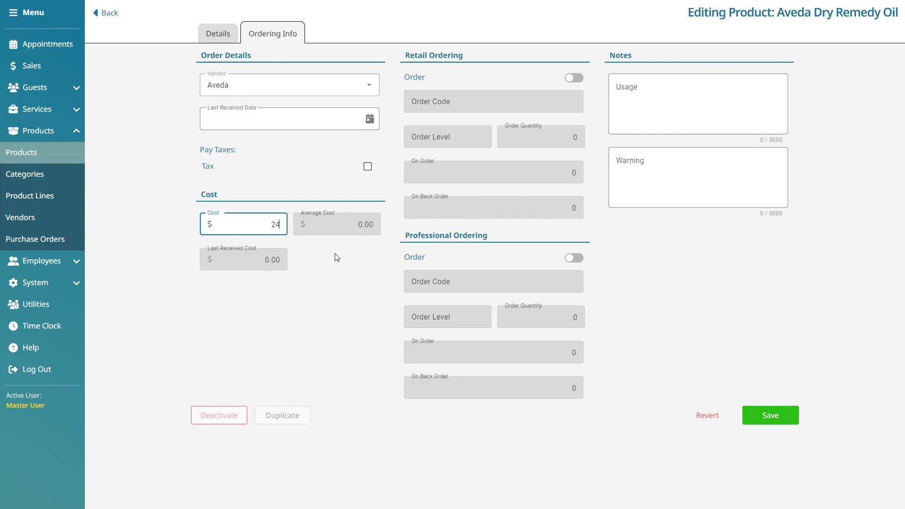
click(350, 277)
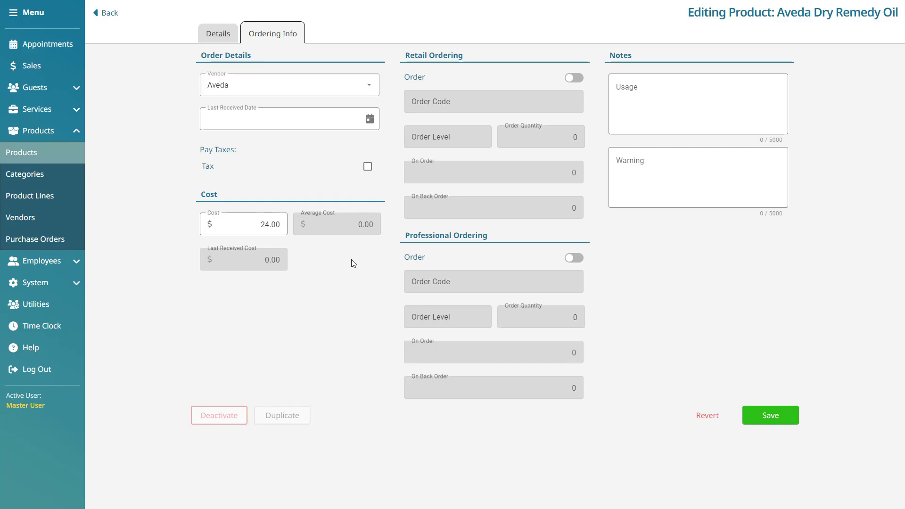
Step: Enable both retail and professional ordering for the product, leaving the order codes blank
click(577, 78)
click(578, 260)
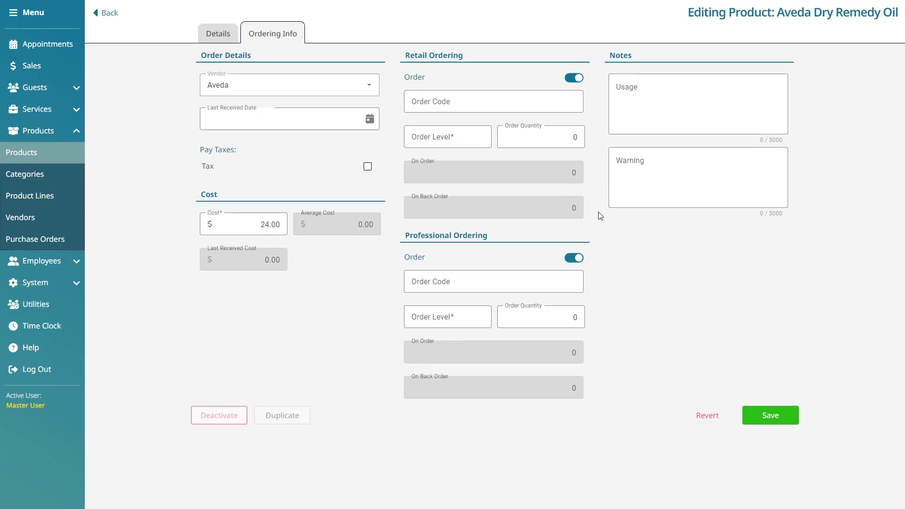
click(524, 99)
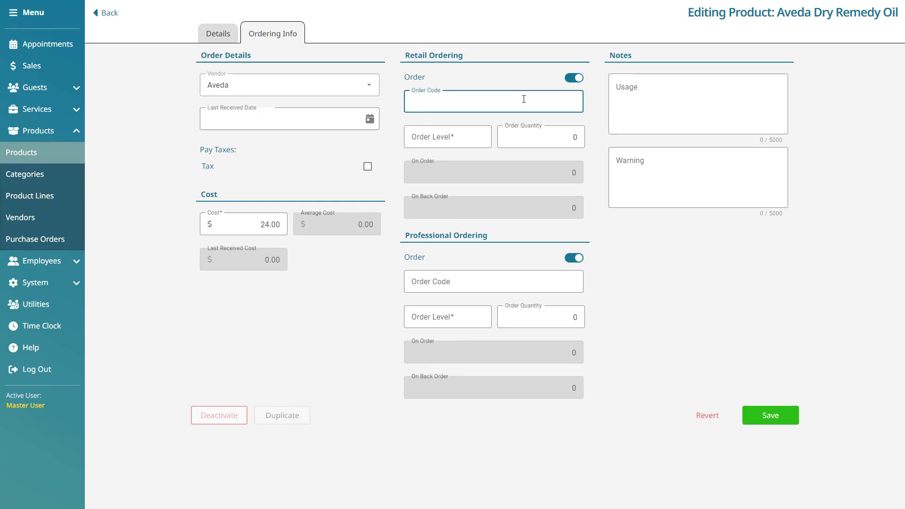
click(449, 273)
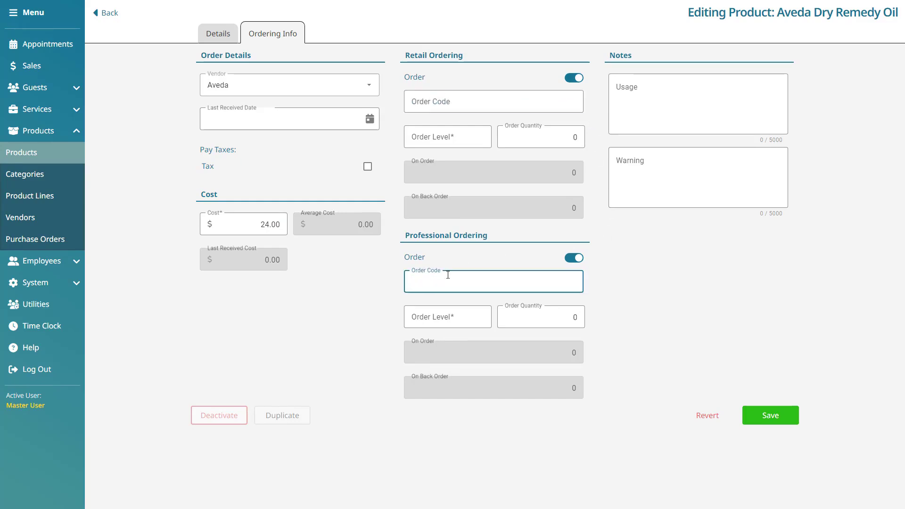
Step: Set the retail order level to 1 and the retail order quantity to 4
click(477, 135)
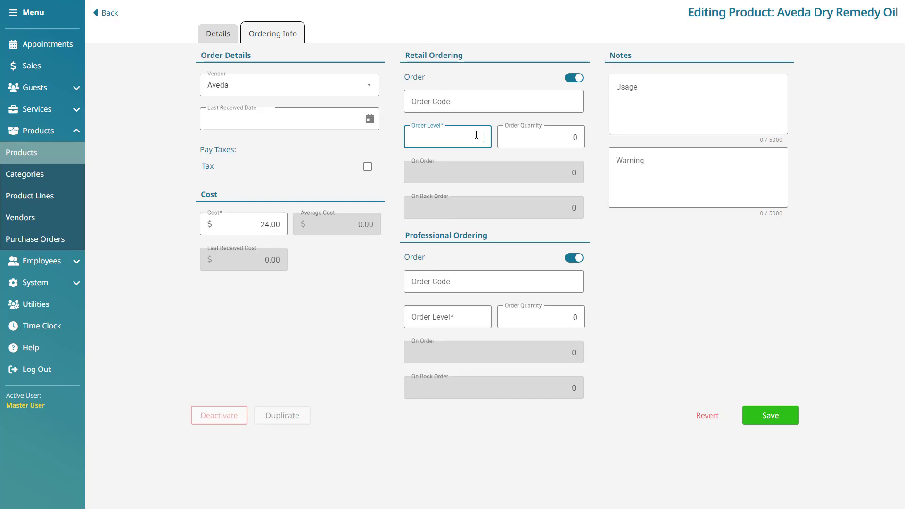
click(566, 137)
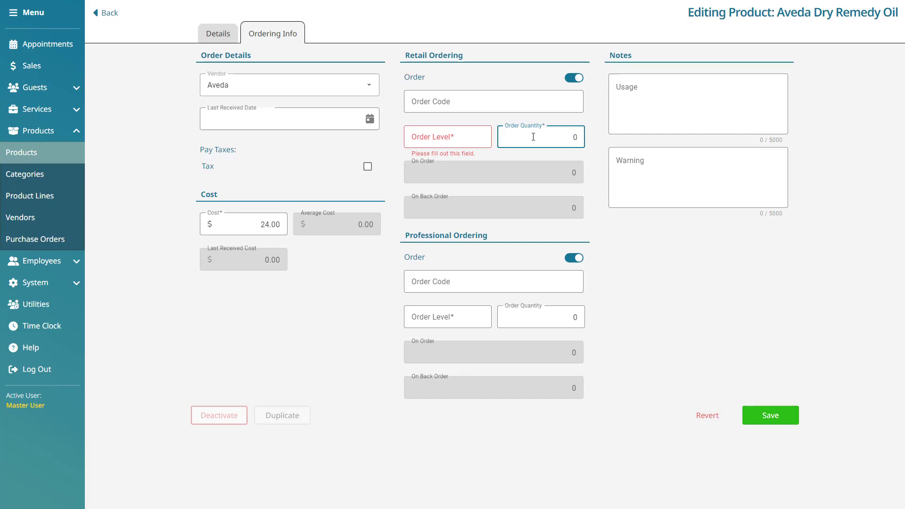
click(479, 140)
text(1)
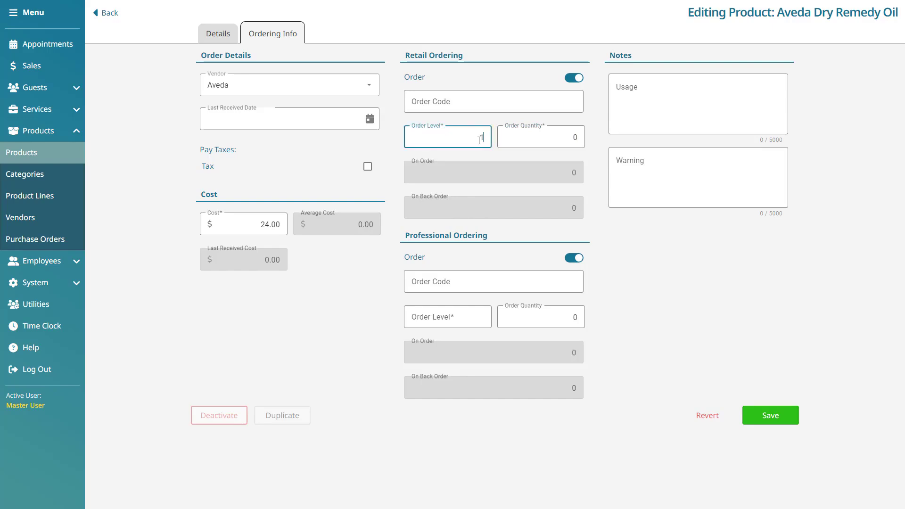
click(566, 137)
double_click(570, 139)
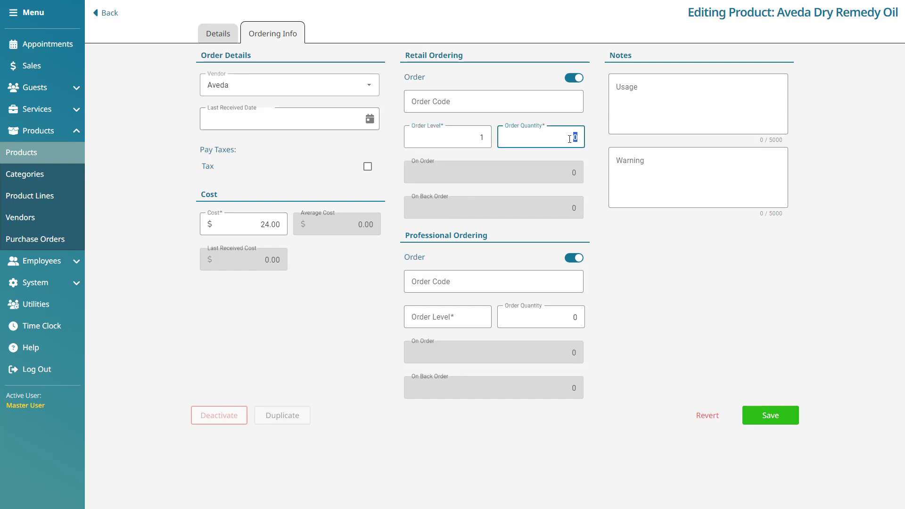
text(4)
click(605, 139)
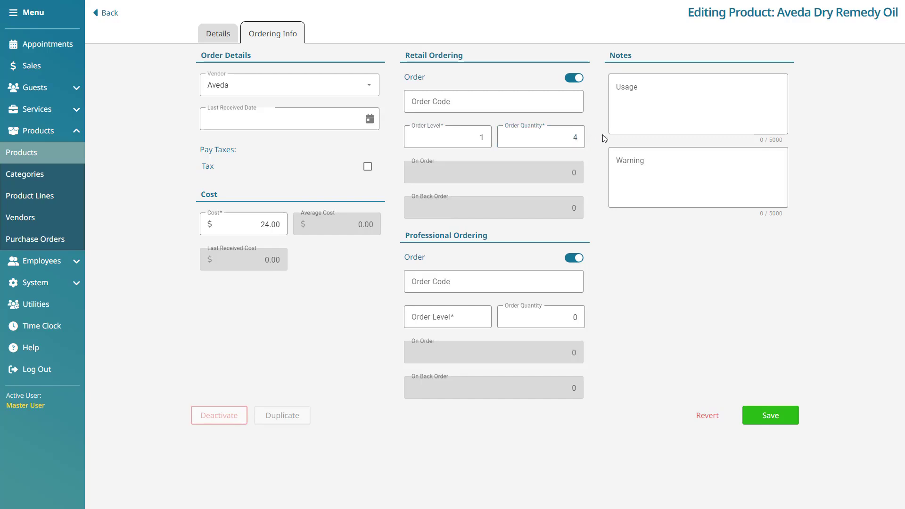
Step: Set the professional order level to 1 and order quantity to 4, and save the product
click(461, 320)
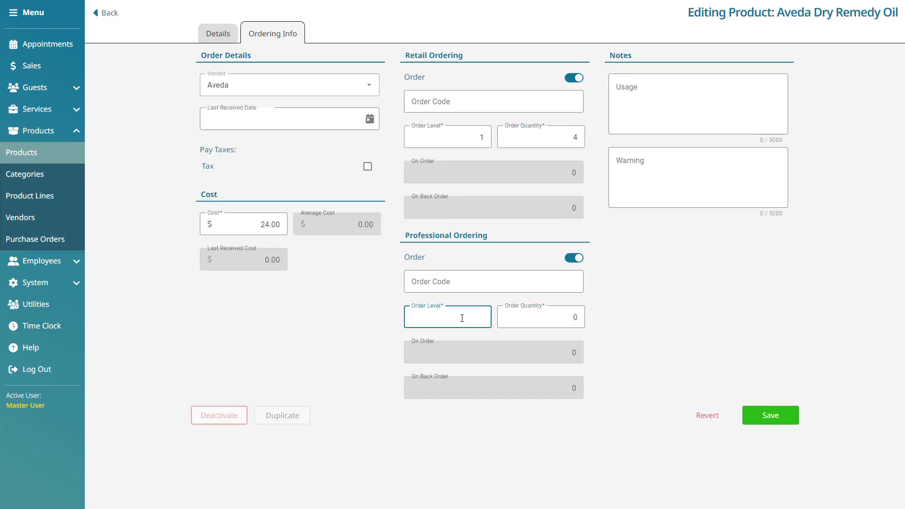
text(1)
double_click(568, 318)
text(4)
click(649, 321)
click(766, 410)
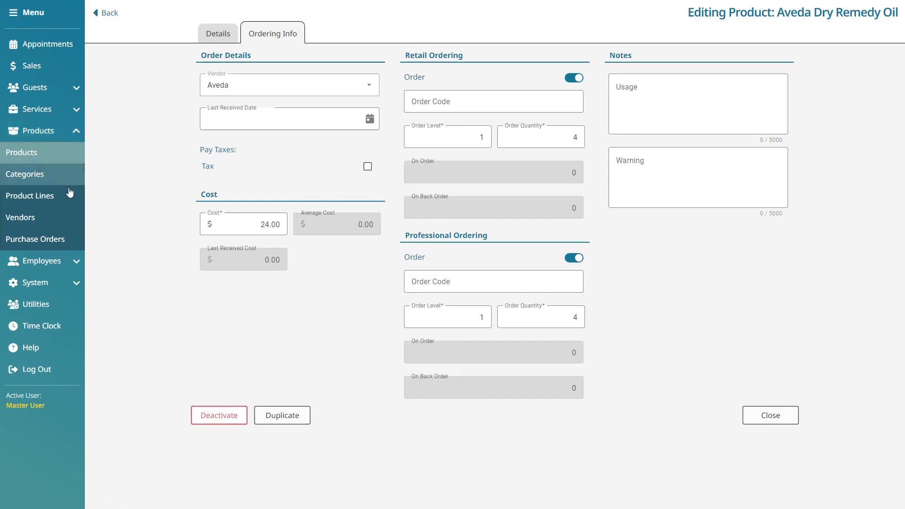
Step: Start a new purchase order for the vendor Aveda with auto-build enabled
click(71, 242)
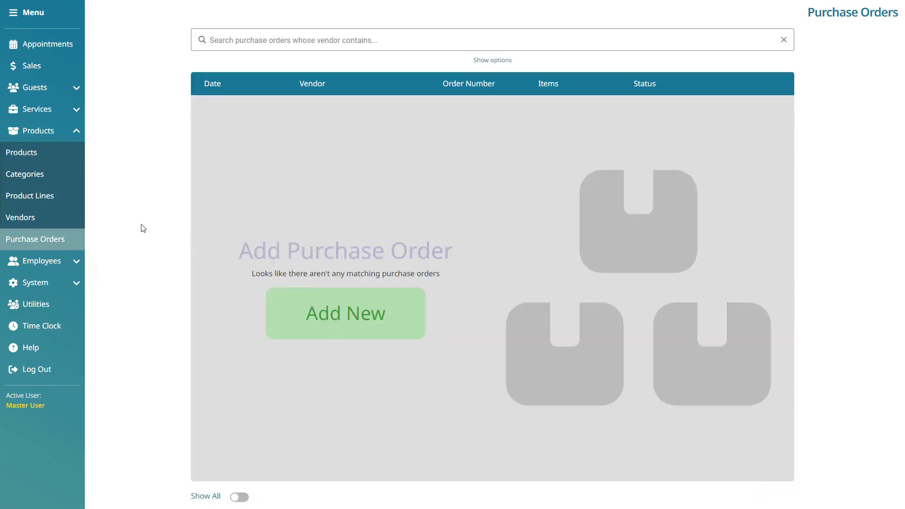
click(387, 315)
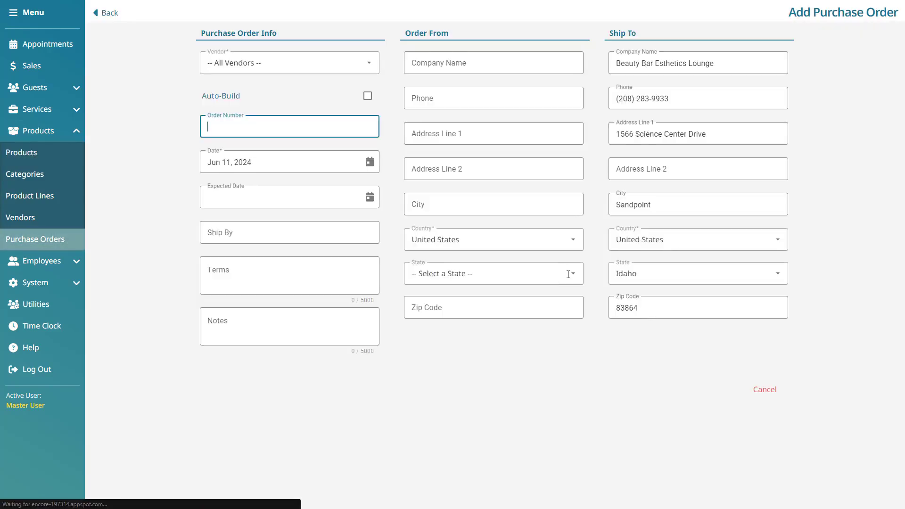
click(375, 63)
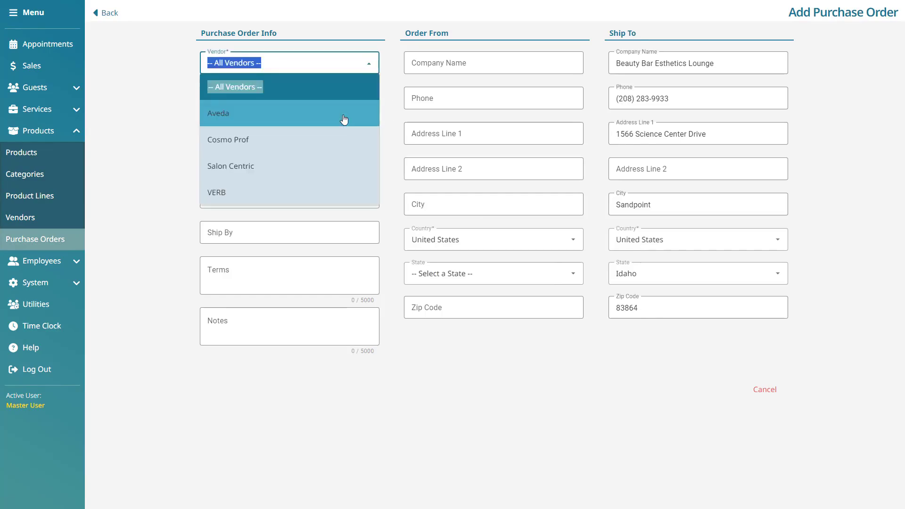
click(345, 120)
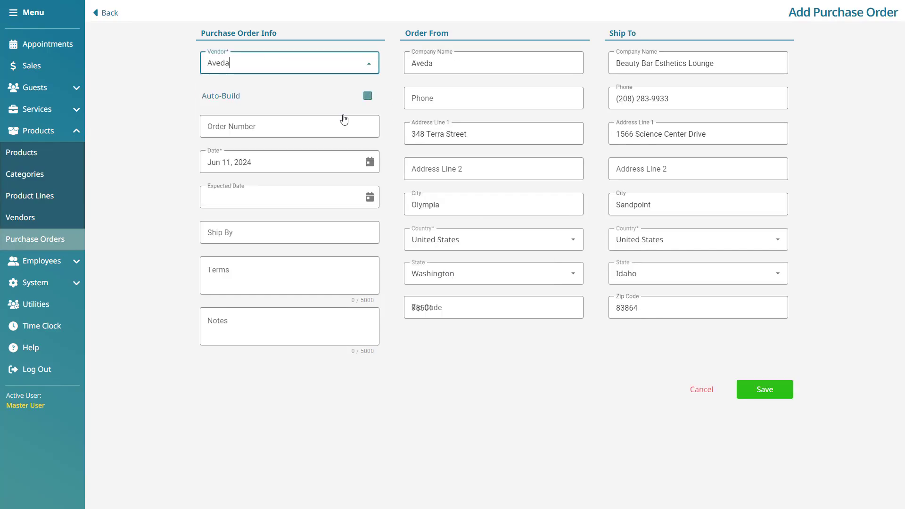
click(368, 97)
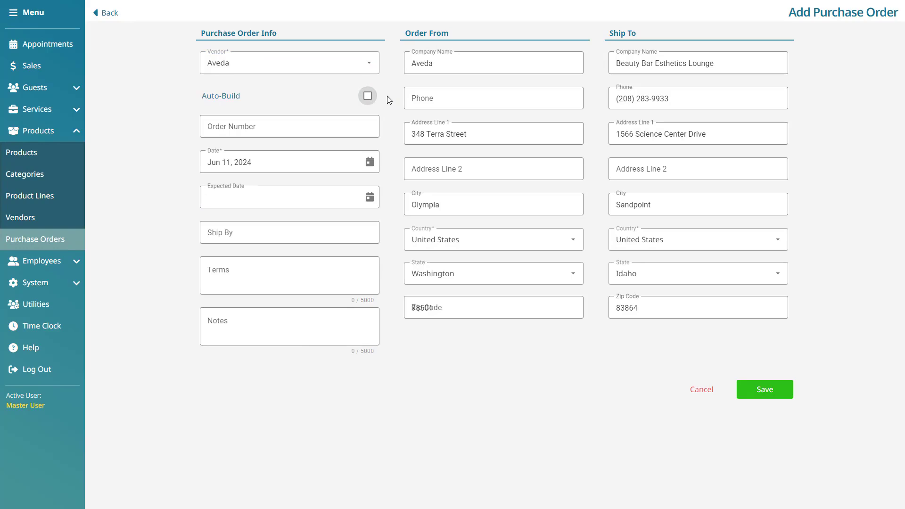
click(371, 96)
Step: Leave the order number blank and set the purchase order's expected date to Jun 25, 2024
click(287, 124)
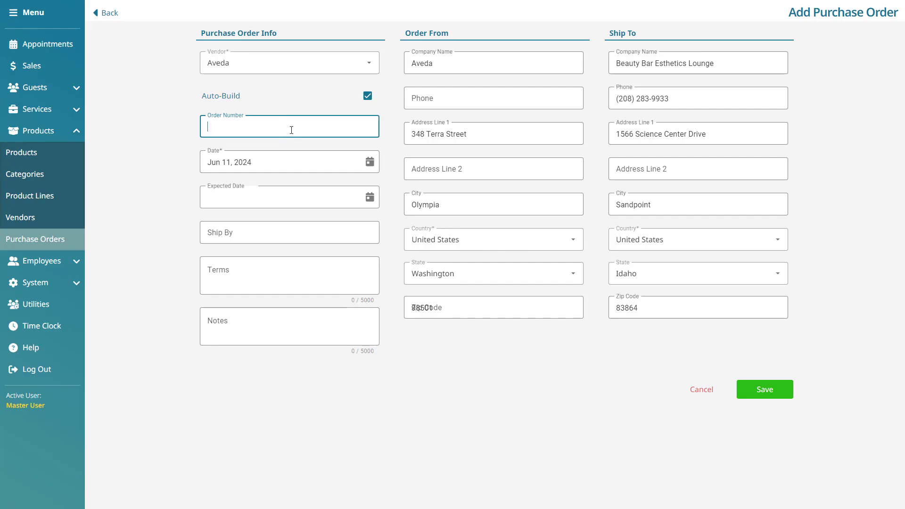
click(370, 163)
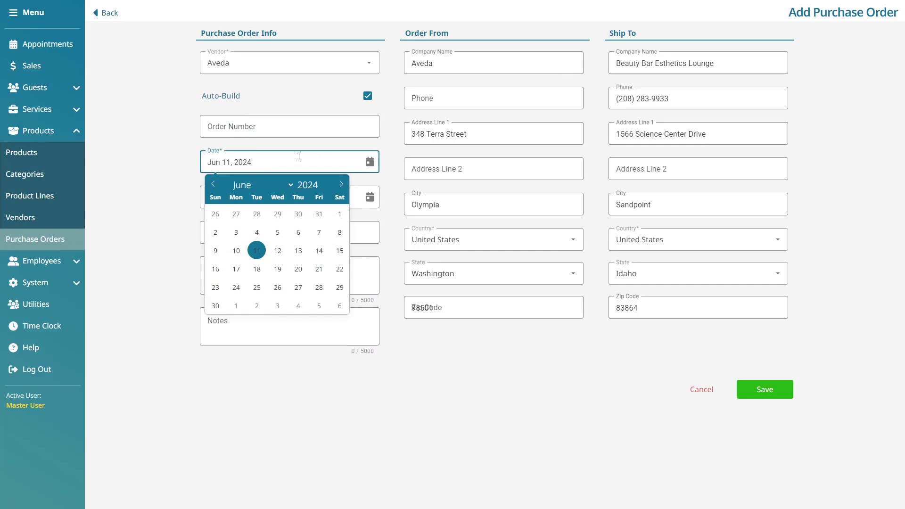
click(168, 156)
click(335, 202)
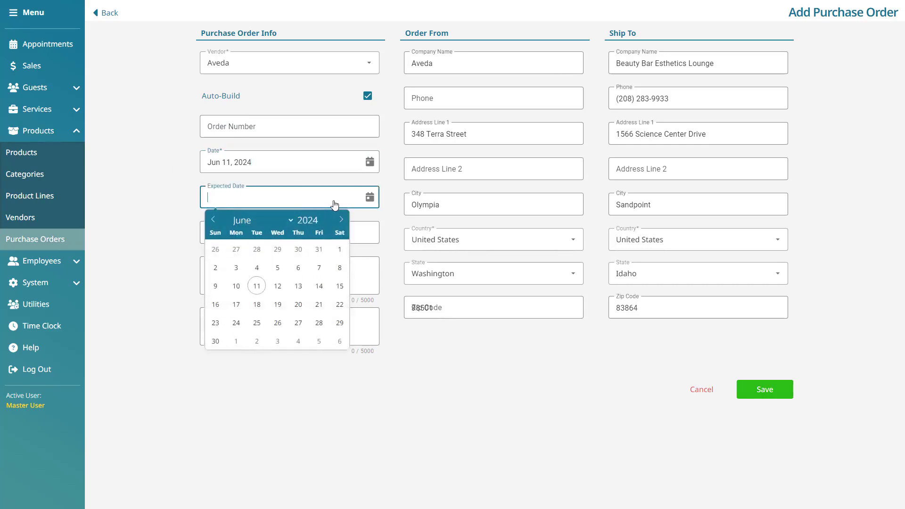
click(257, 323)
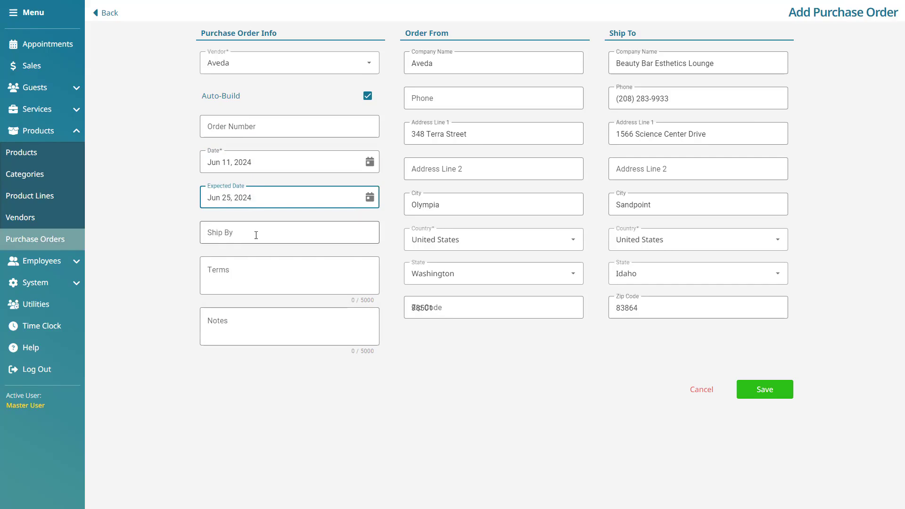
Step: Set the order to ship by UPS and save it with the terms and notes left blank
click(256, 235)
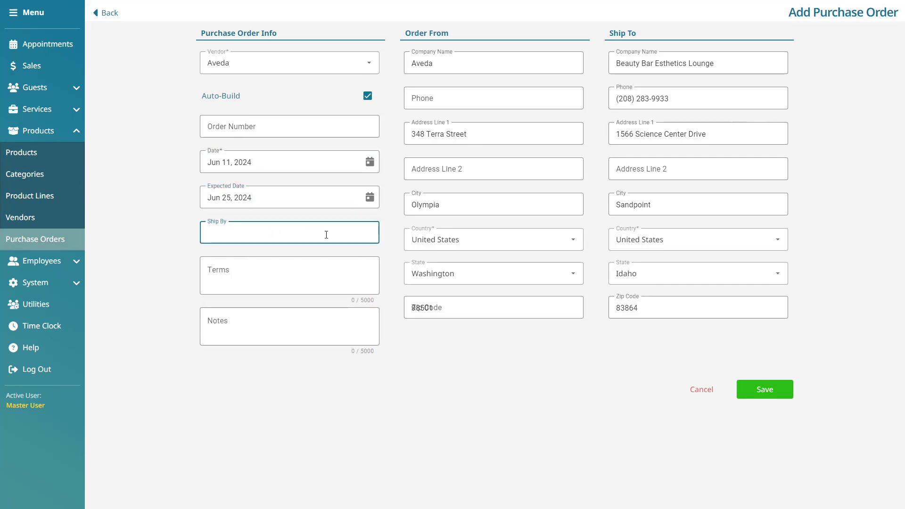
text(UPS)
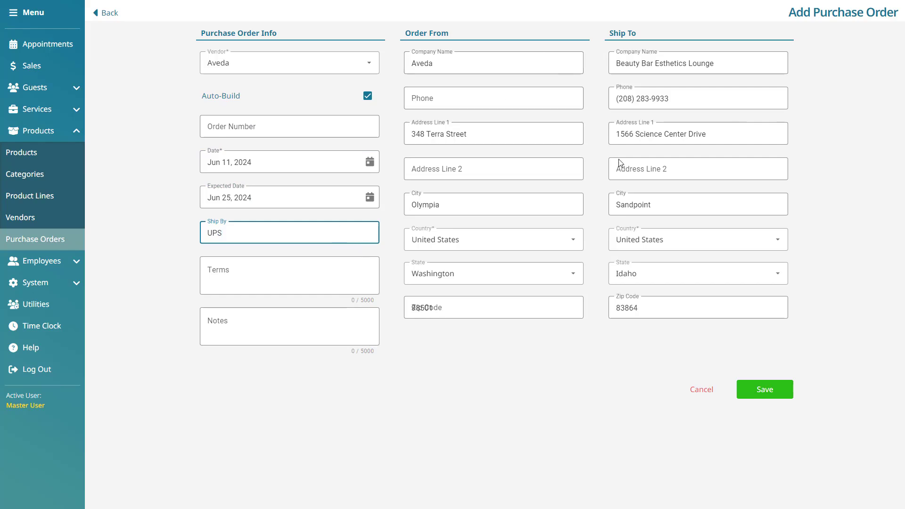
click(721, 340)
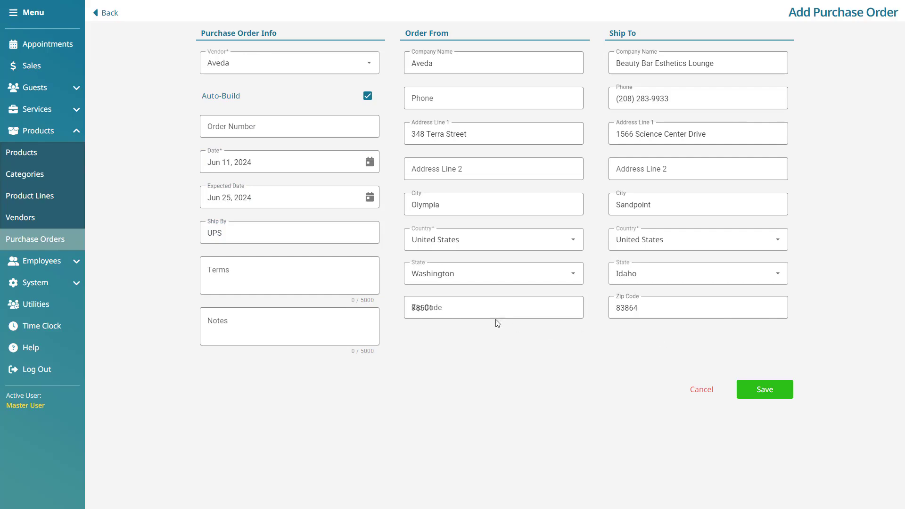
click(344, 275)
click(324, 330)
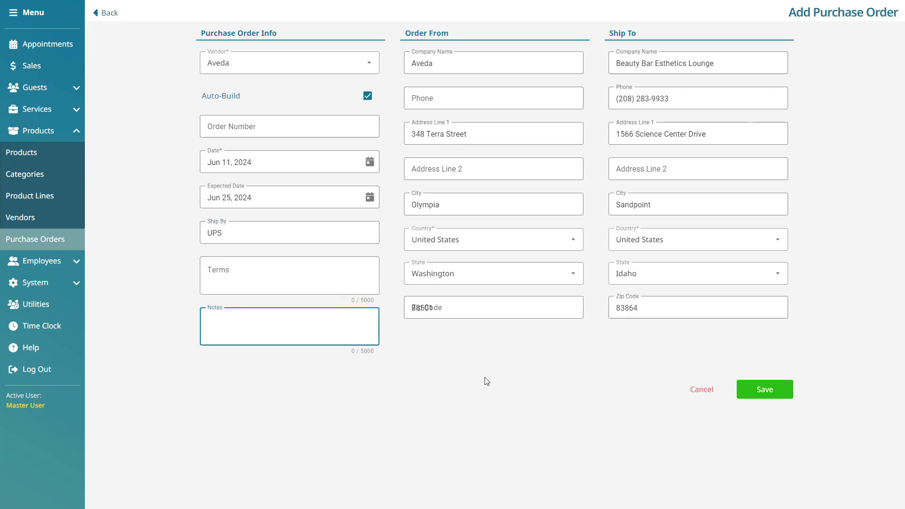
click(461, 341)
click(788, 391)
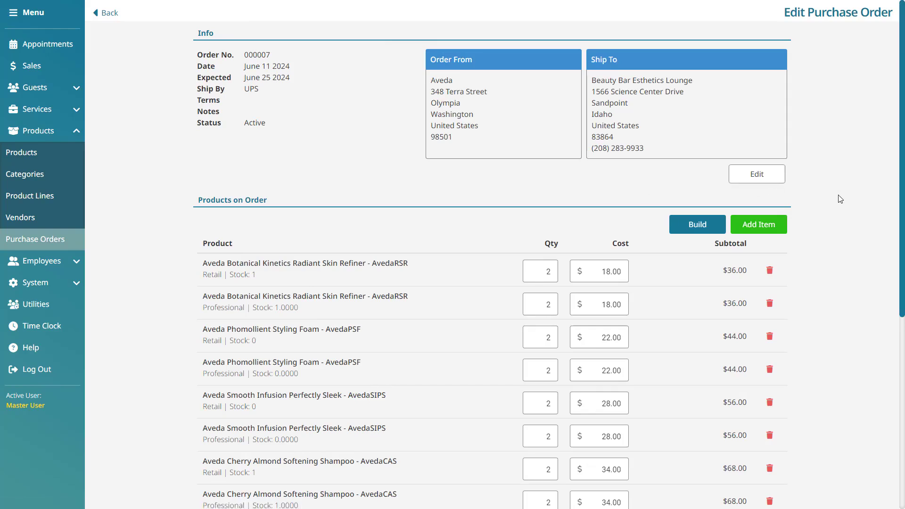
Step: Set the order quantity of the retail Aveda Botanical Kinetics Radiant Skin Refiner to 3
scroll(426, 255, down, 5)
scroll(426, 254, down, 2)
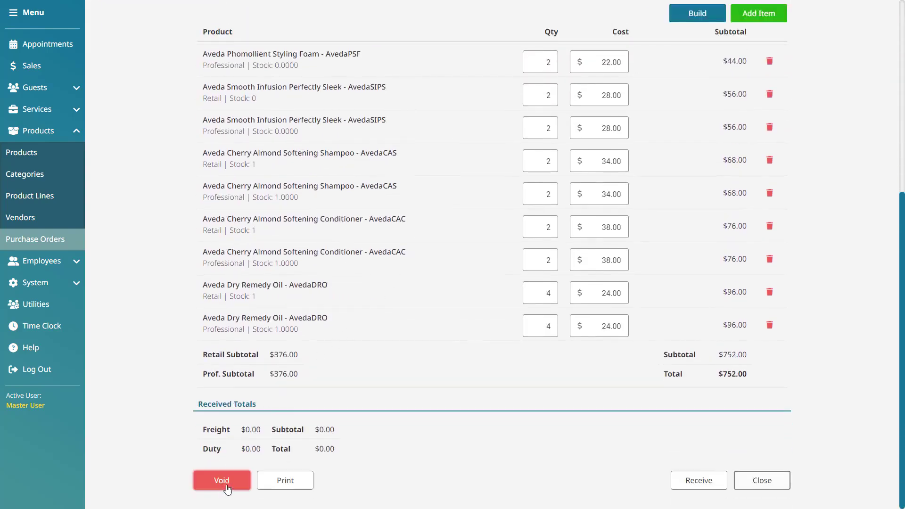
scroll(403, 387, up, 7)
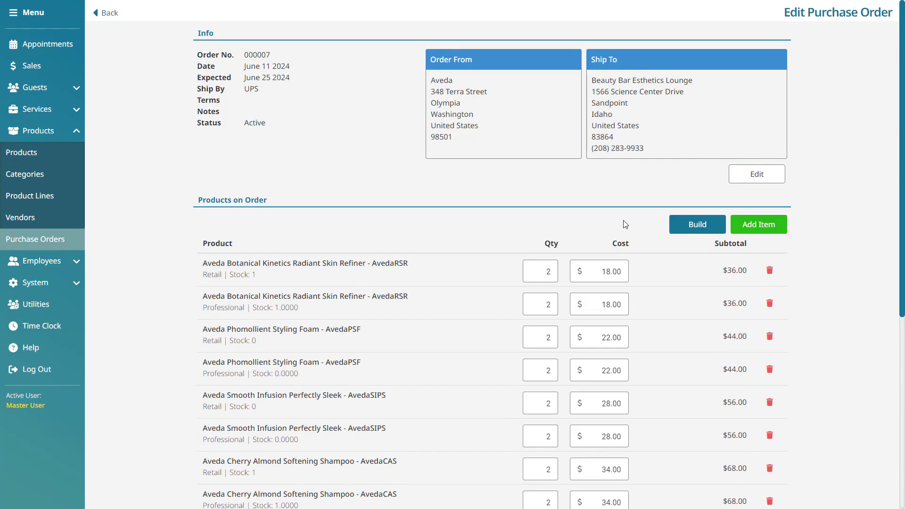
double_click(549, 271)
text(3)
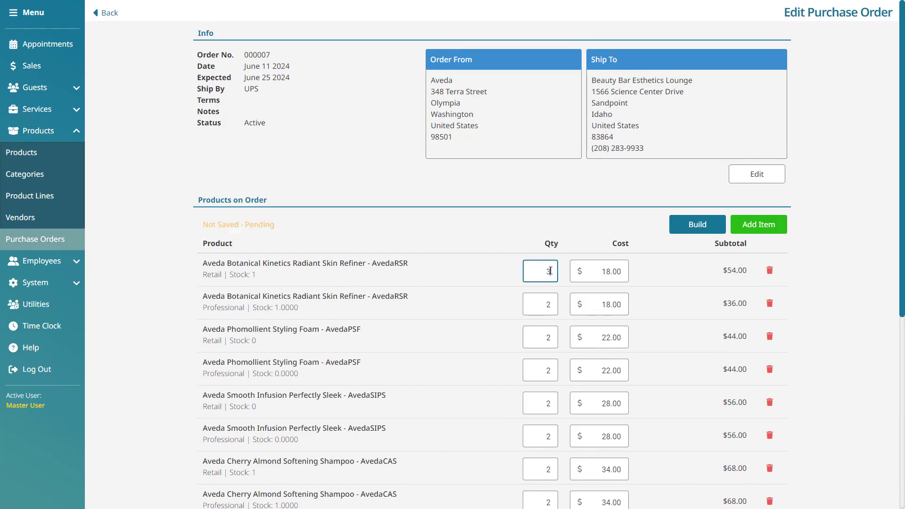
click(518, 231)
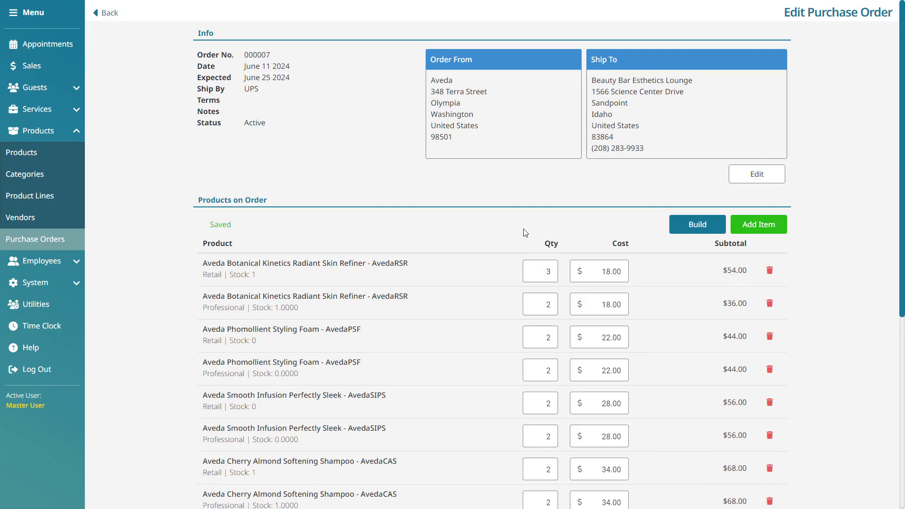
Step: Set the retail Radiant Skin Refiner's cost to 20.00 as a temporary cost change
double_click(612, 271)
text(20)
click(639, 231)
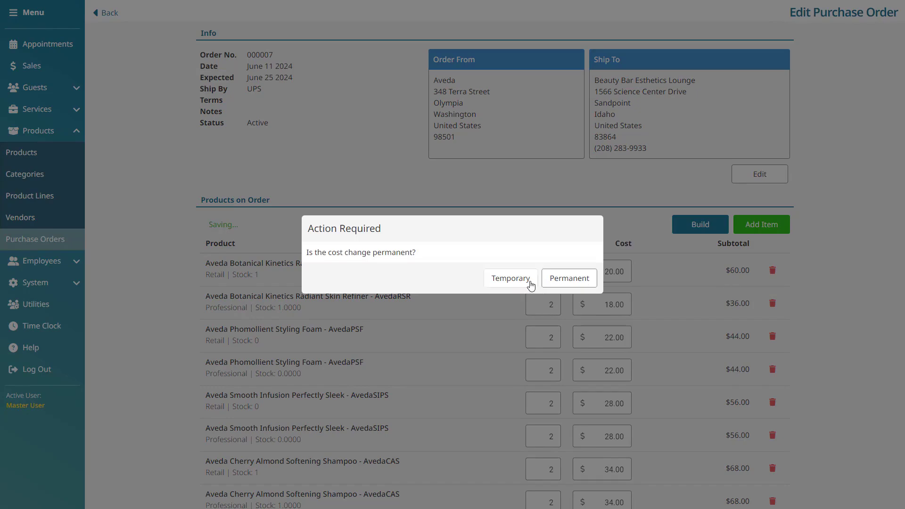
click(511, 280)
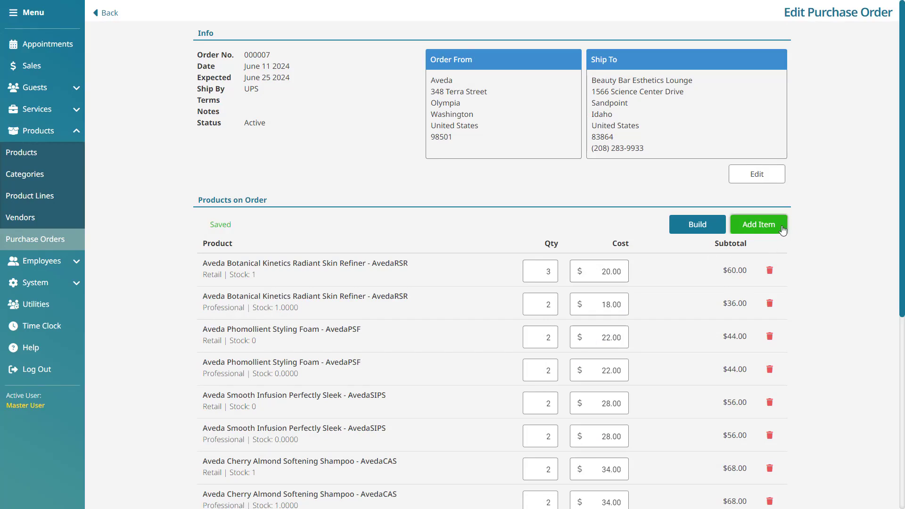
Step: Start receiving the purchase order and set both freight and duty to 55.00
scroll(846, 208, down, 3)
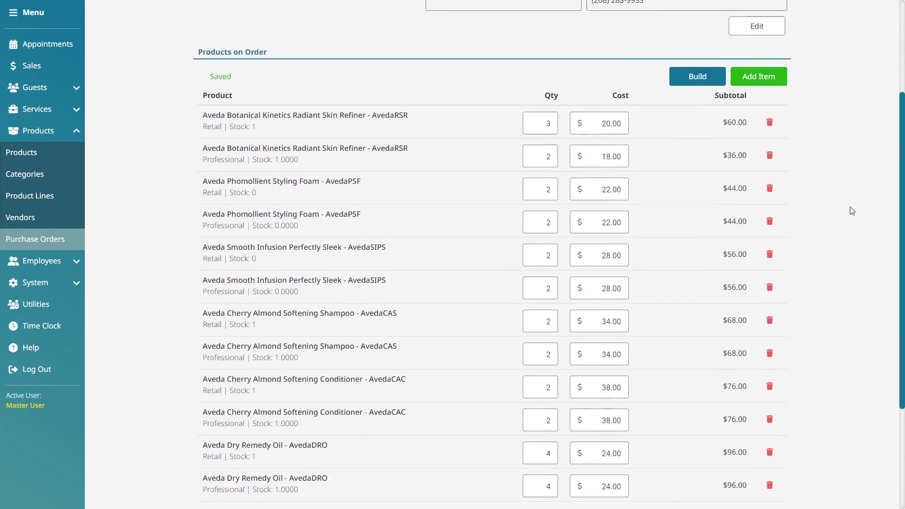
scroll(846, 250, down, 3)
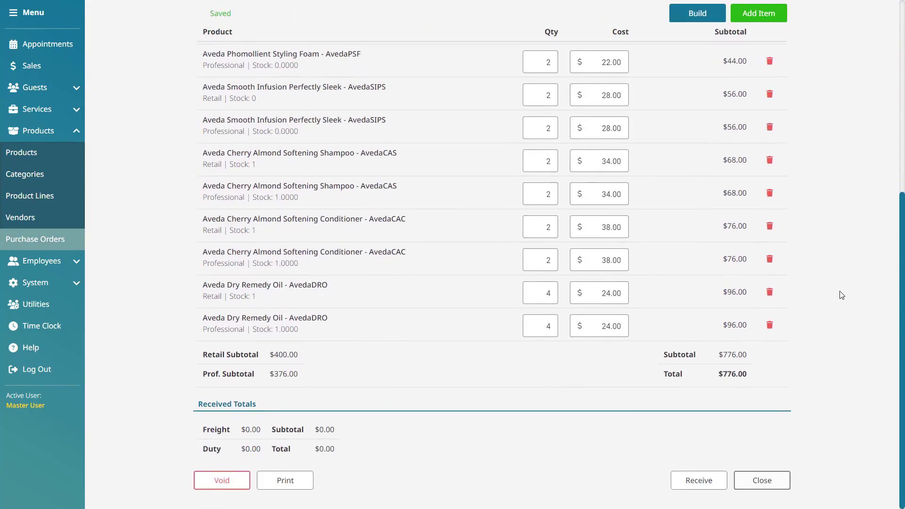
click(723, 484)
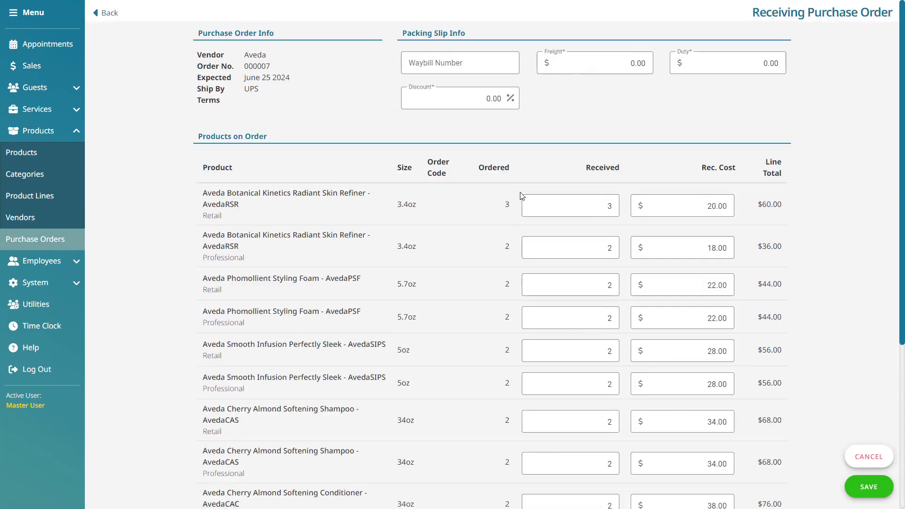
drag(630, 63, 657, 65)
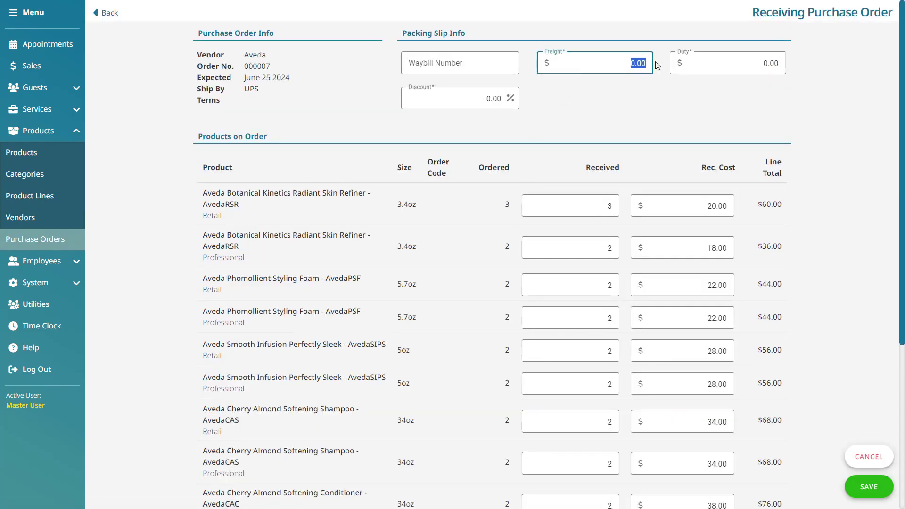
text(55)
key(Tab)
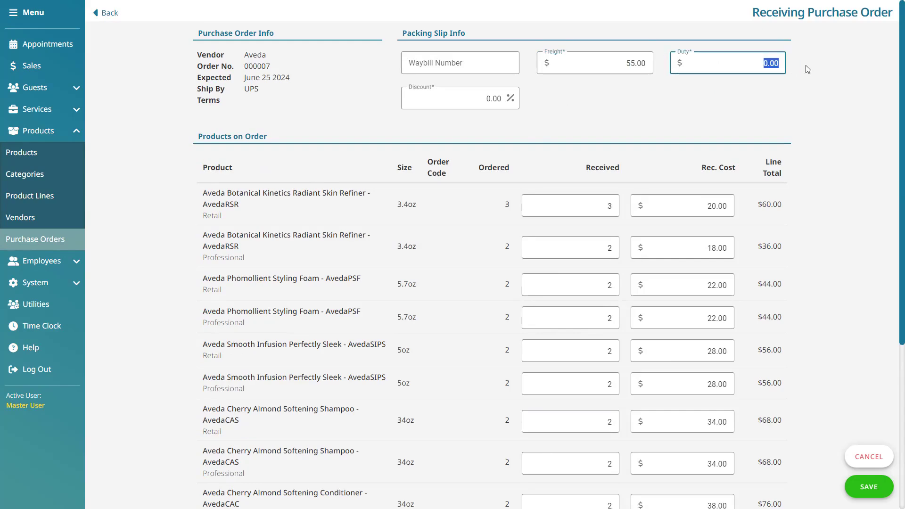
text(55)
Step: Review the discount and received quantities without editing them, and save the received purchase order
click(462, 95)
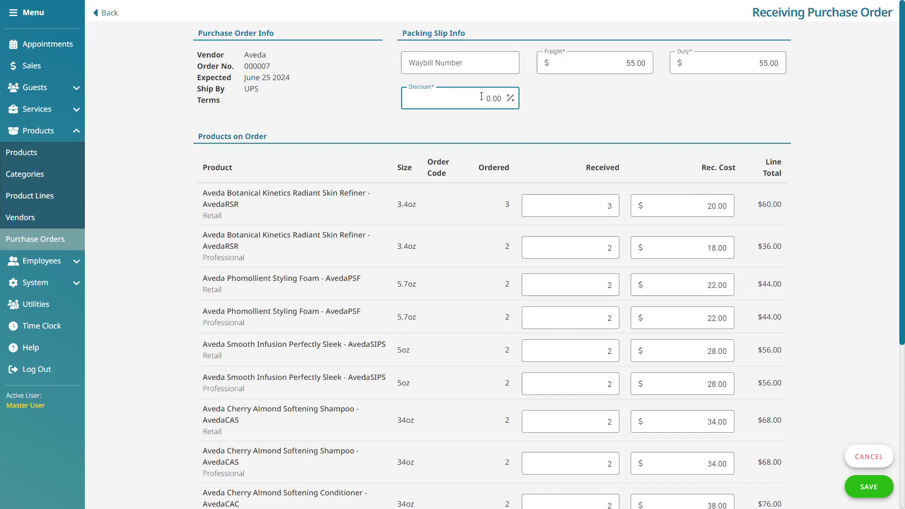
drag(481, 97, 520, 99)
click(588, 102)
click(523, 206)
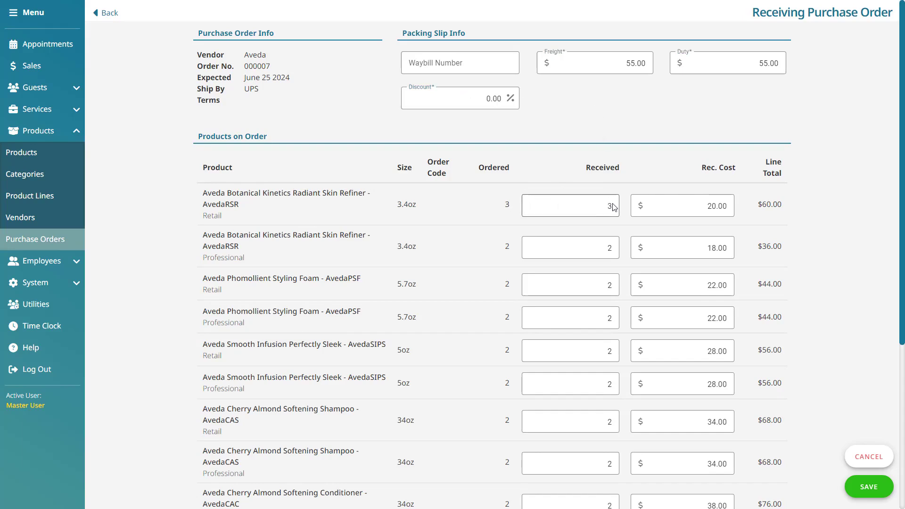
double_click(612, 206)
scroll(808, 414, down, 5)
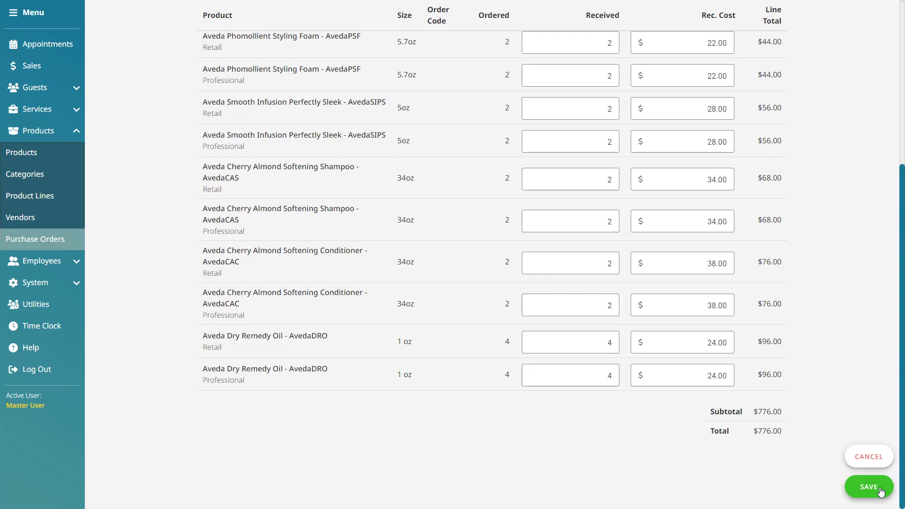
click(881, 492)
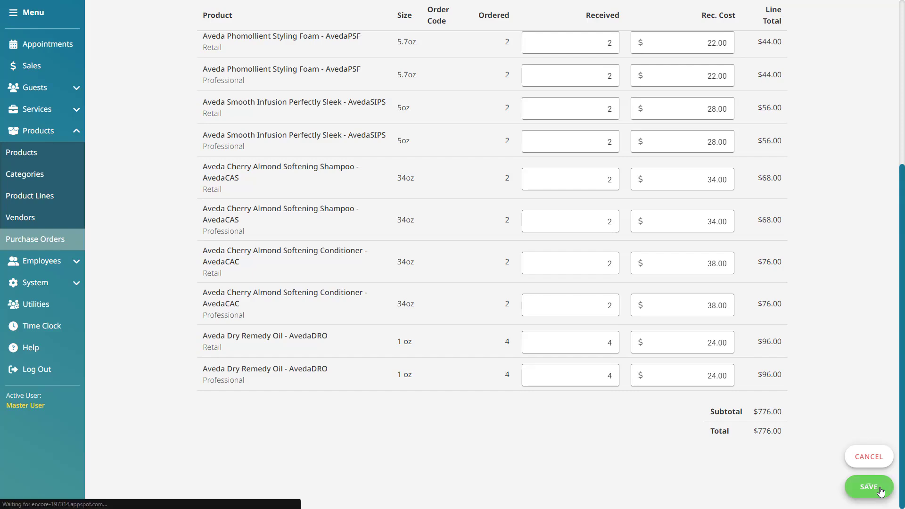